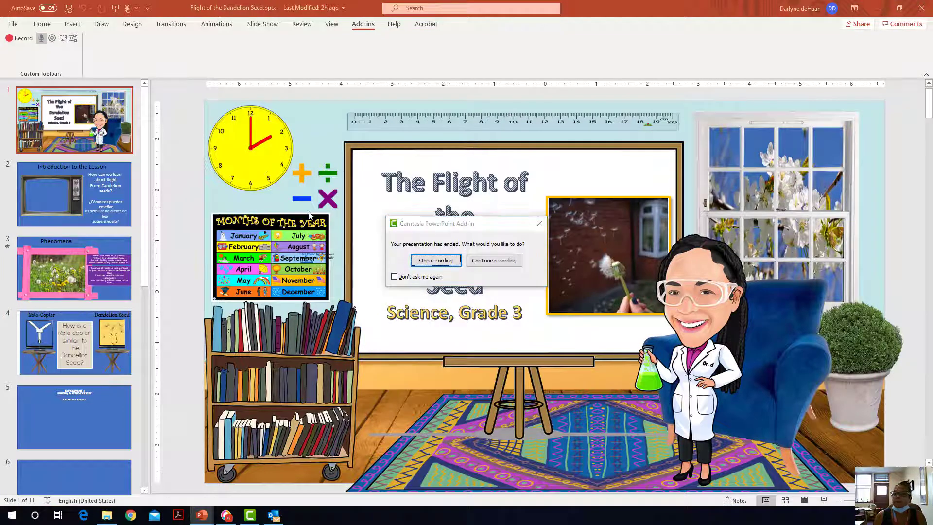
- Close the Camtasia prompt and nudge the clock and math-symbols pictures slightly on the title slide
{"action": "left_click", "coordinate": [504, 264]}
{"action": "mouse_move", "coordinate": [238, 149]}
{"action": "left_mouse_down"}
{"action": "mouse_move", "coordinate": [247, 153]}
{"action": "mouse_move", "coordinate": [242, 146]}
{"action": "left_mouse_up"}
{"action": "left_click_drag", "start_coordinate": [317, 177], "coordinate": [318, 179]}
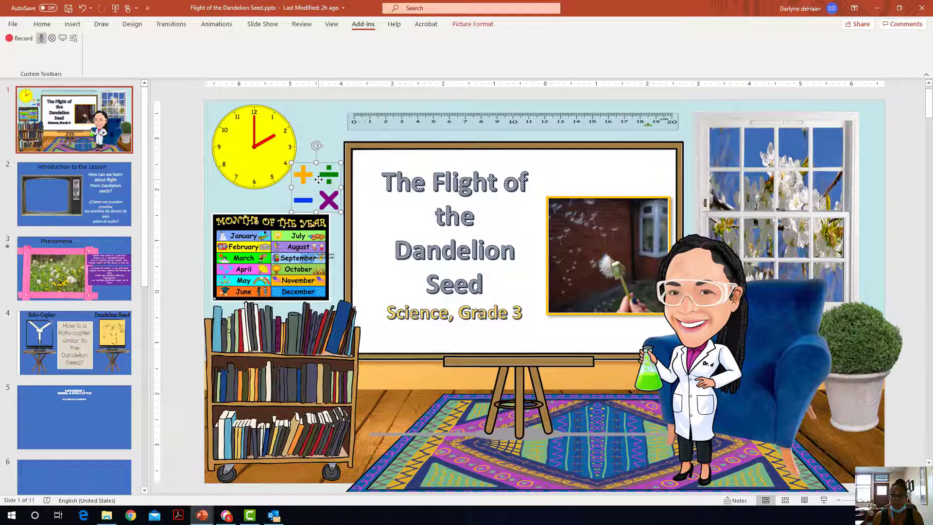
{"action": "left_click", "coordinate": [55, 126]}
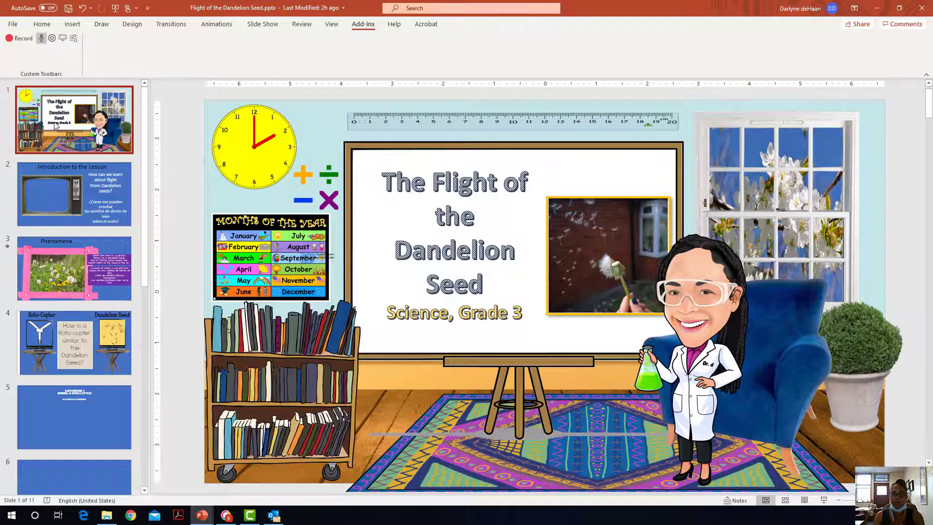
- Choose JPEG as the file type for exporting the presentation
{"action": "left_click", "coordinate": [13, 24]}
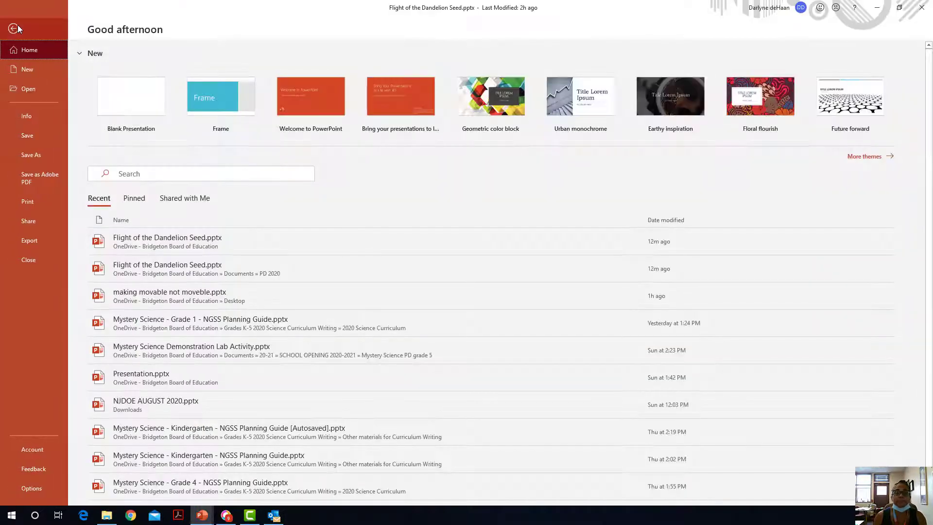
{"action": "left_click", "coordinate": [35, 242]}
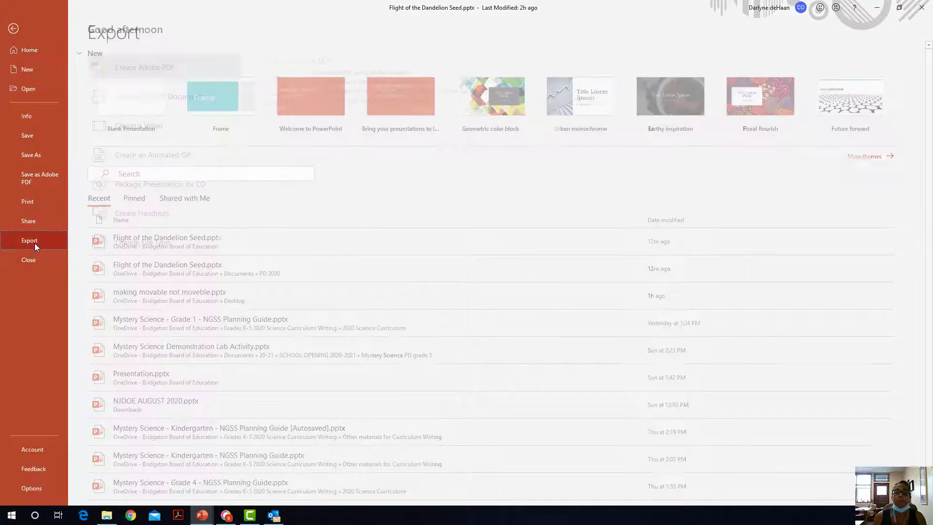
{"action": "left_click", "coordinate": [129, 246]}
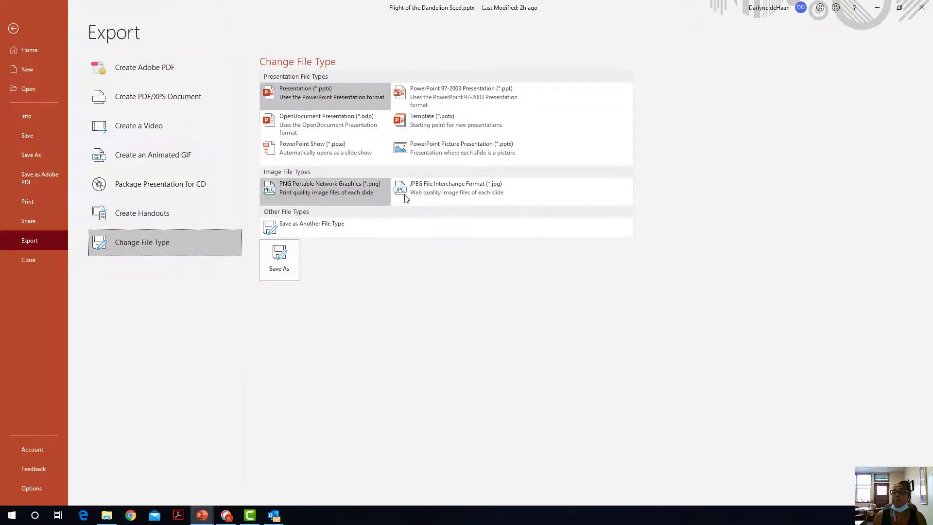
{"action": "left_click", "coordinate": [432, 194]}
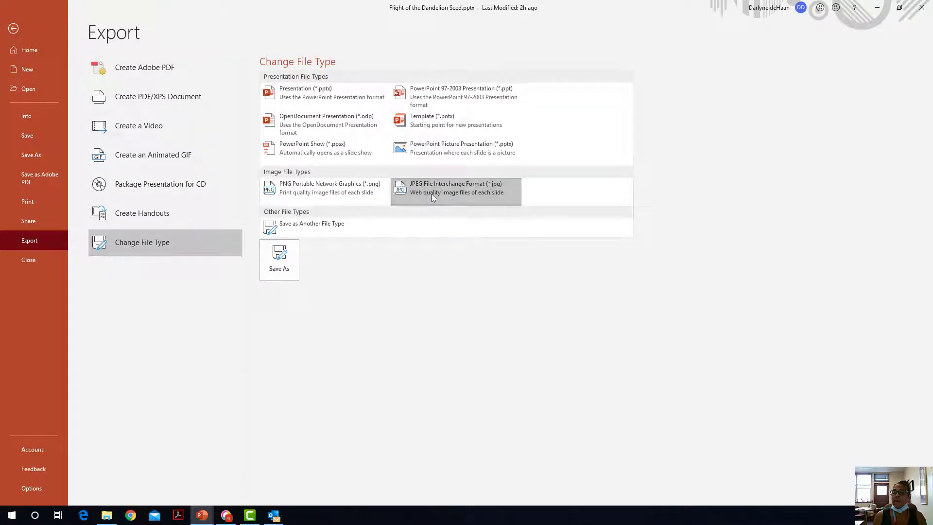
- Save the JPEG export to the Desktop as 'Flight of the Dandelion Seed100.jpg'
{"action": "left_click", "coordinate": [280, 267]}
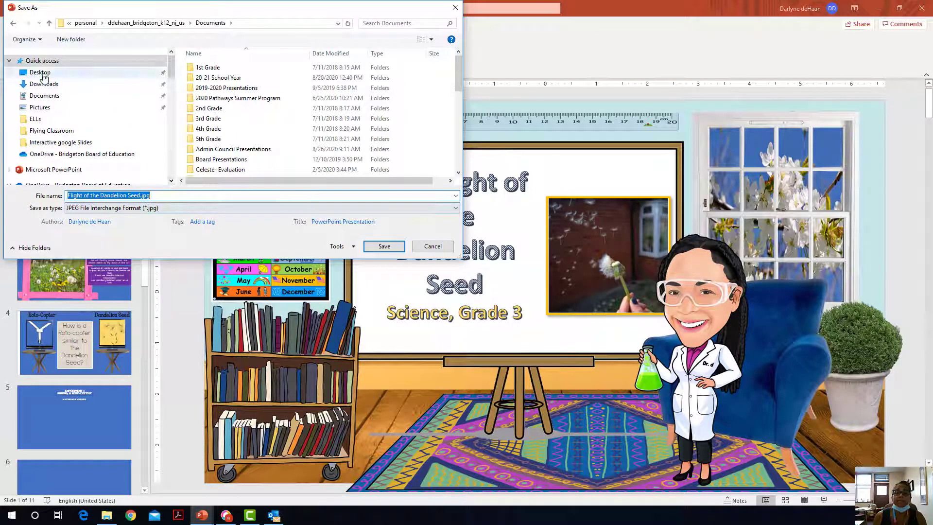
{"action": "left_click", "coordinate": [40, 73]}
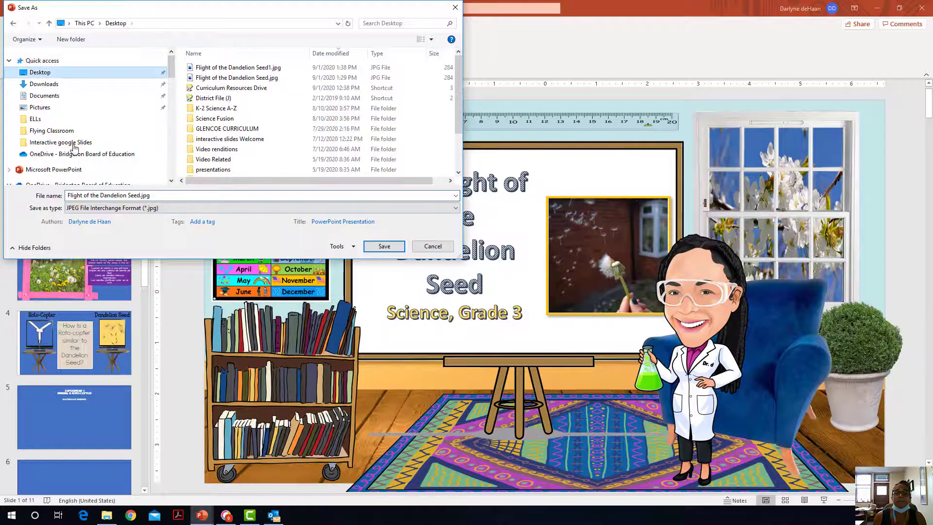
{"action": "left_click", "coordinate": [140, 195]}
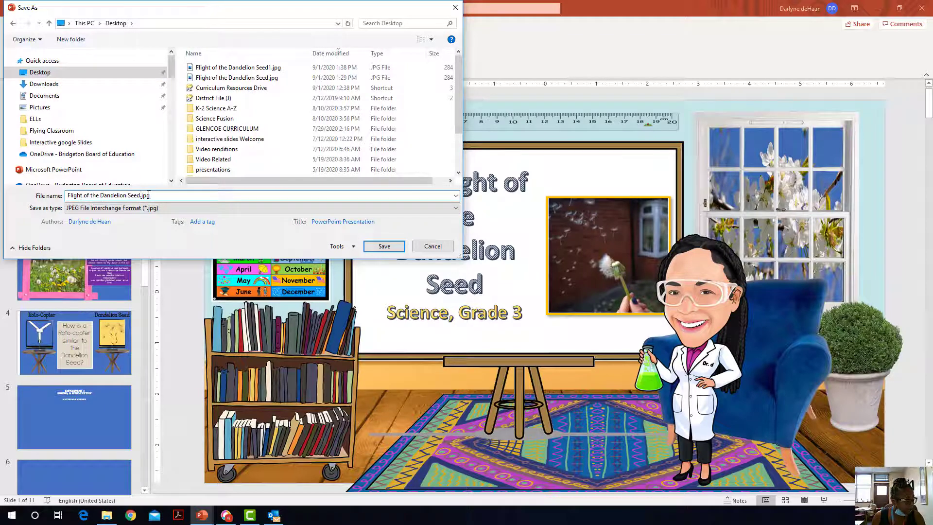
{"action": "type", "text": "100"}
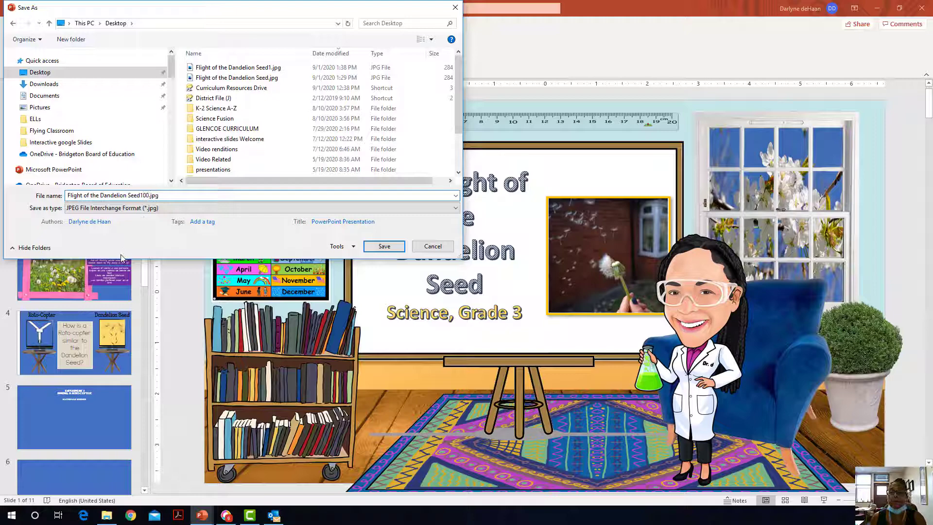
{"action": "left_click", "coordinate": [384, 248]}
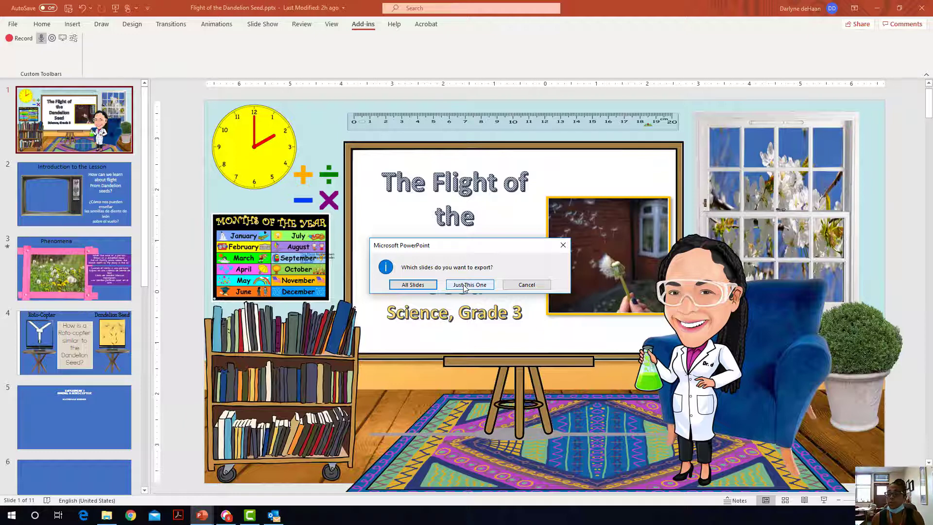
- Export just the current slide, then create a new blank presentation
{"action": "left_click", "coordinate": [464, 286]}
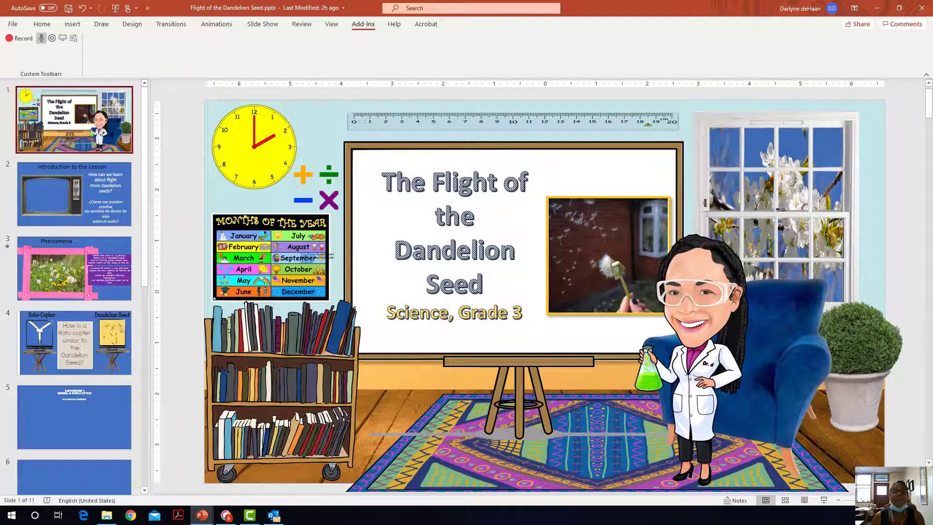
{"action": "left_click", "coordinate": [20, 28]}
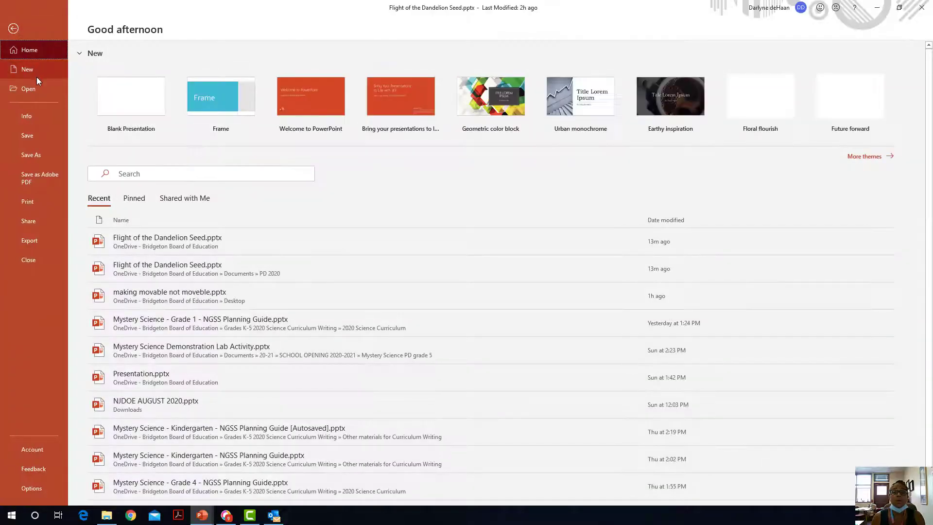
{"action": "left_click", "coordinate": [35, 71]}
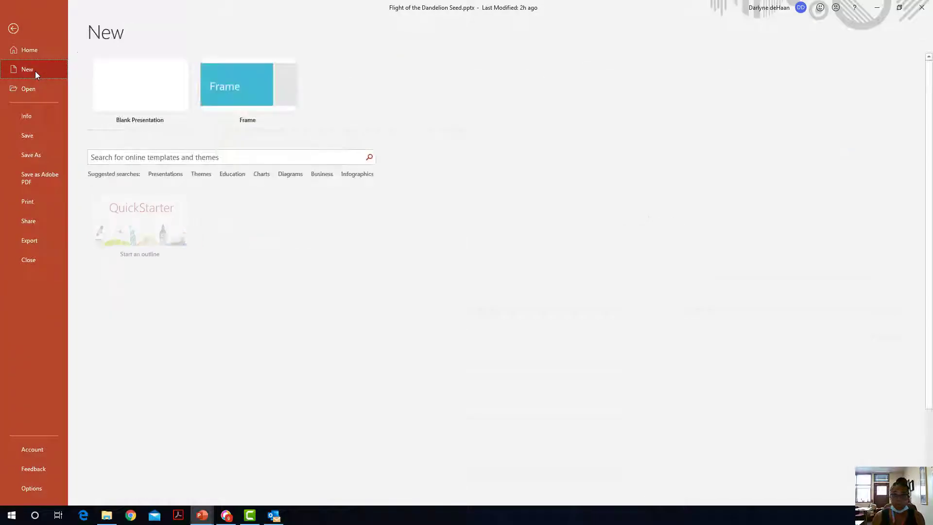
{"action": "left_click", "coordinate": [127, 92]}
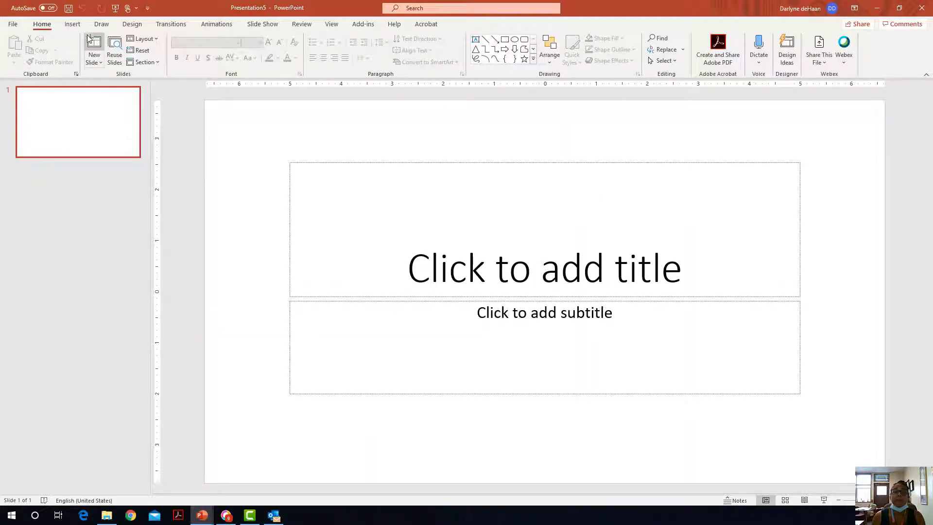
- Insert 'Flight of the Dandelion Seed100.jpg' from the Desktop and position it to cover the slide
{"action": "left_click", "coordinate": [74, 25]}
{"action": "left_click", "coordinate": [92, 49]}
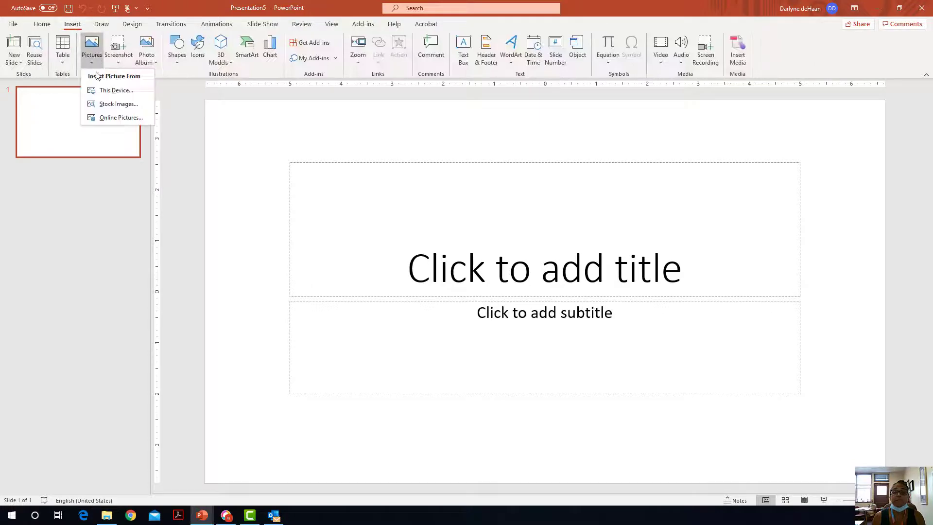
{"action": "left_click", "coordinate": [99, 90]}
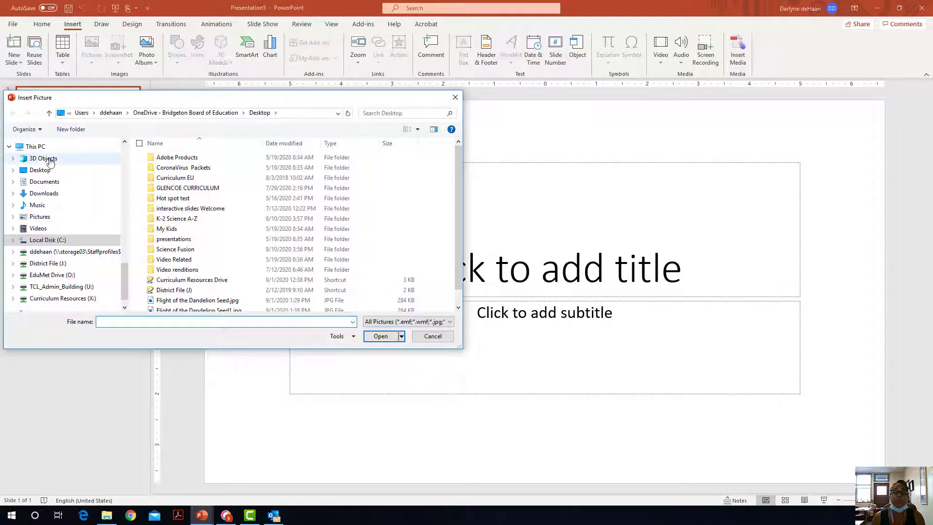
{"action": "left_click", "coordinate": [23, 167]}
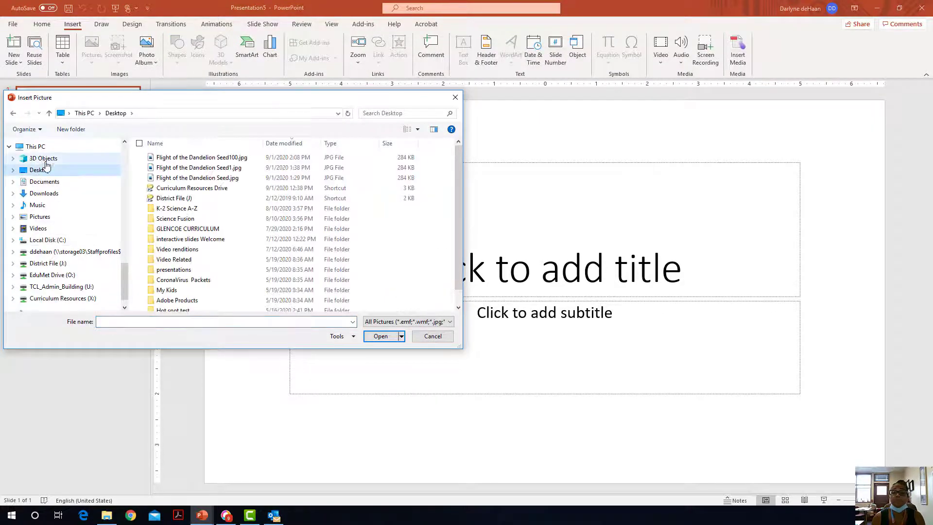
{"action": "double_click", "coordinate": [177, 162]}
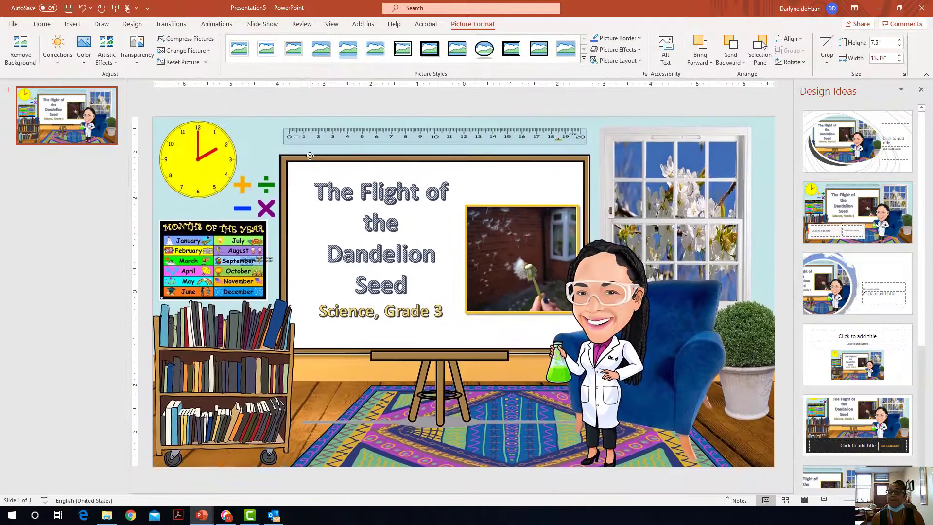
{"action": "left_click_drag", "start_coordinate": [310, 156], "coordinate": [394, 192]}
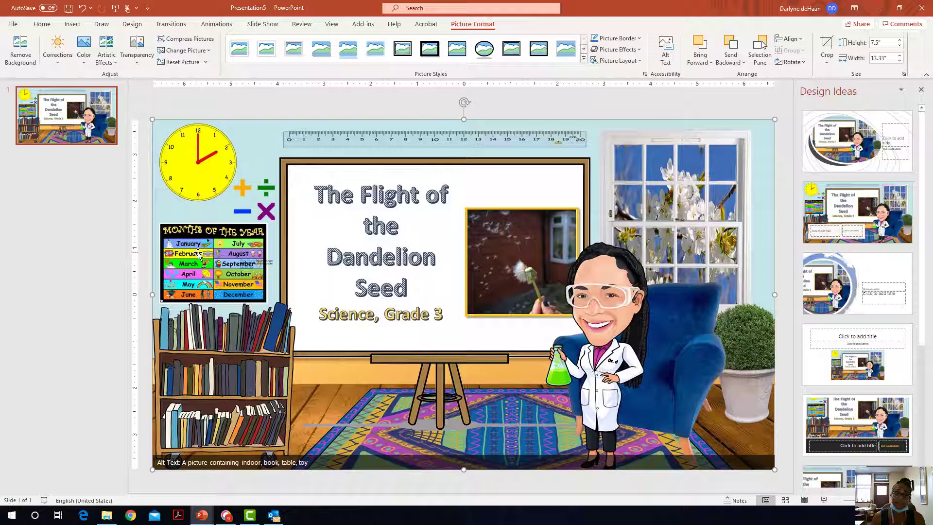
- Draw a rectangle over the Months of the Year chart and set its Shape Fill to No Fill
{"action": "left_click", "coordinate": [71, 24]}
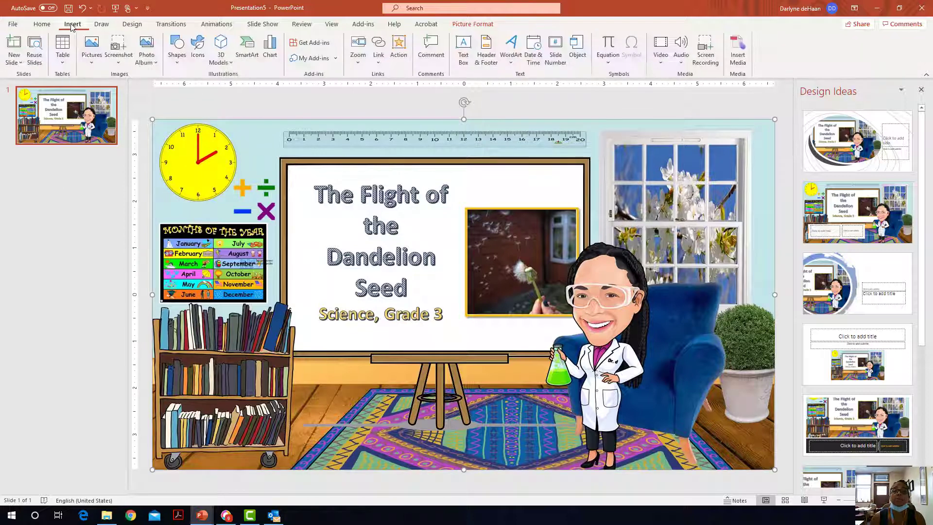
{"action": "left_click", "coordinate": [177, 49]}
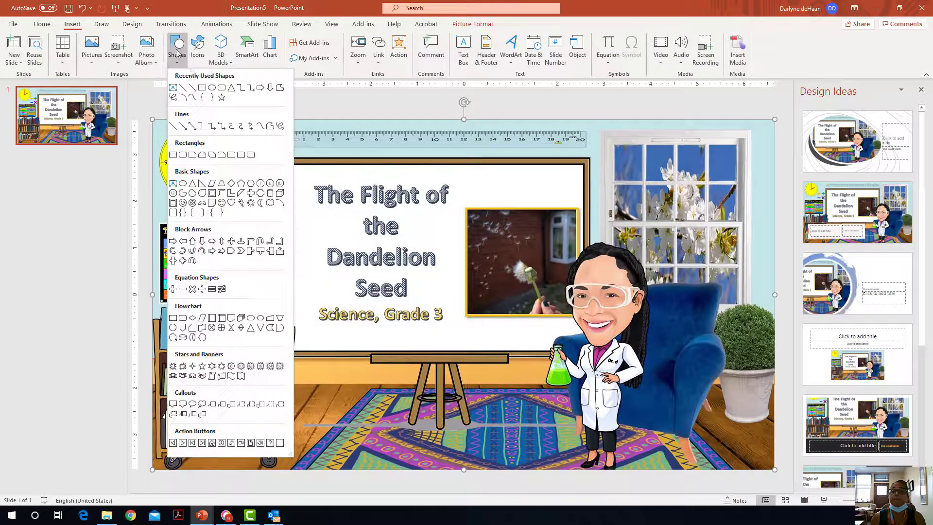
{"action": "left_click", "coordinate": [202, 89]}
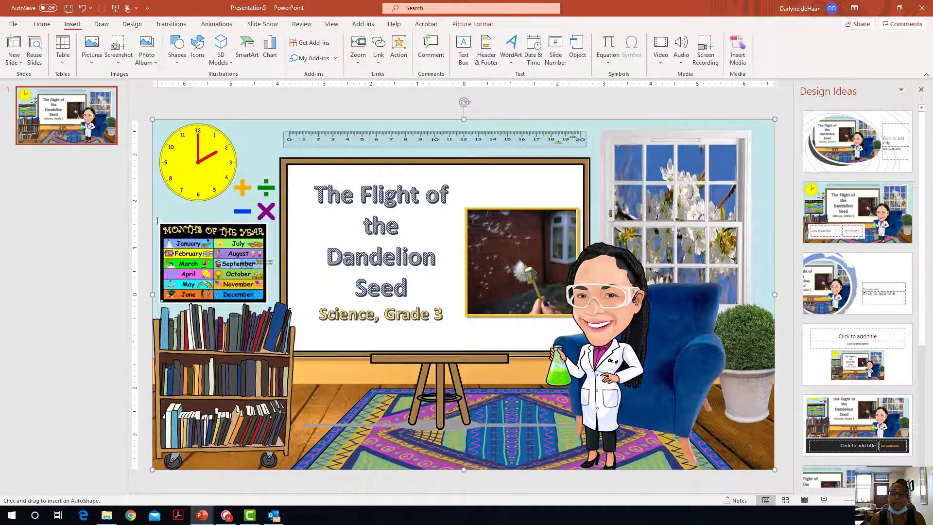
{"action": "left_click_drag", "start_coordinate": [158, 221], "coordinate": [266, 301]}
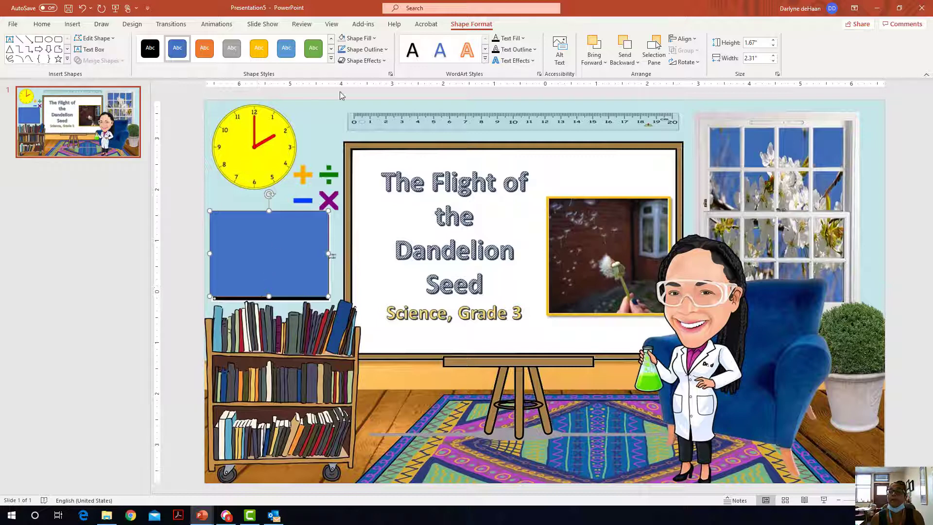
{"action": "left_click", "coordinate": [362, 38]}
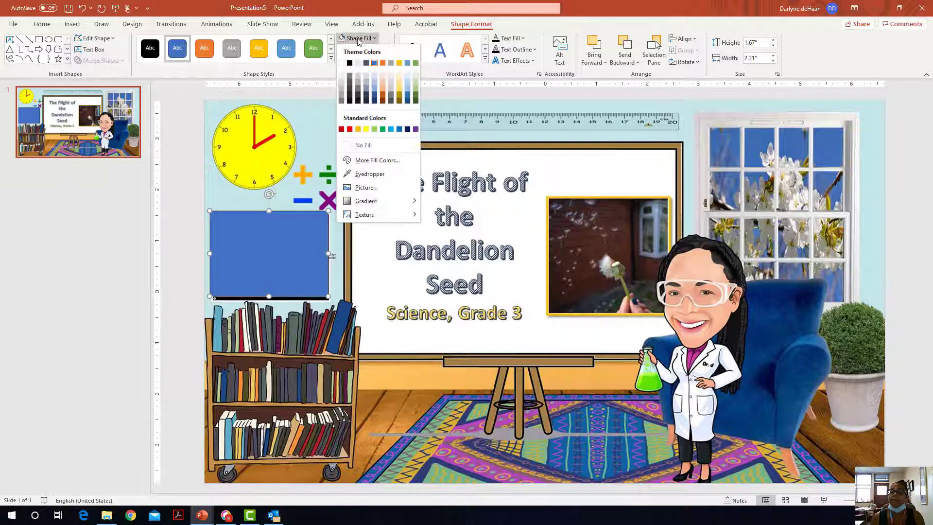
{"action": "left_click", "coordinate": [362, 146]}
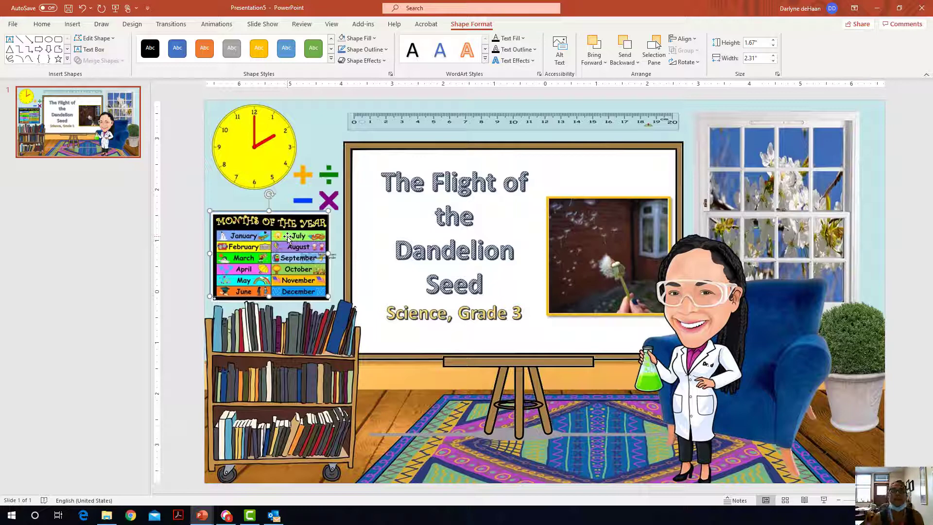
- Give the transparent rectangle a Mouse Click action that hyperlinks to Next Slide
{"action": "left_click", "coordinate": [80, 29]}
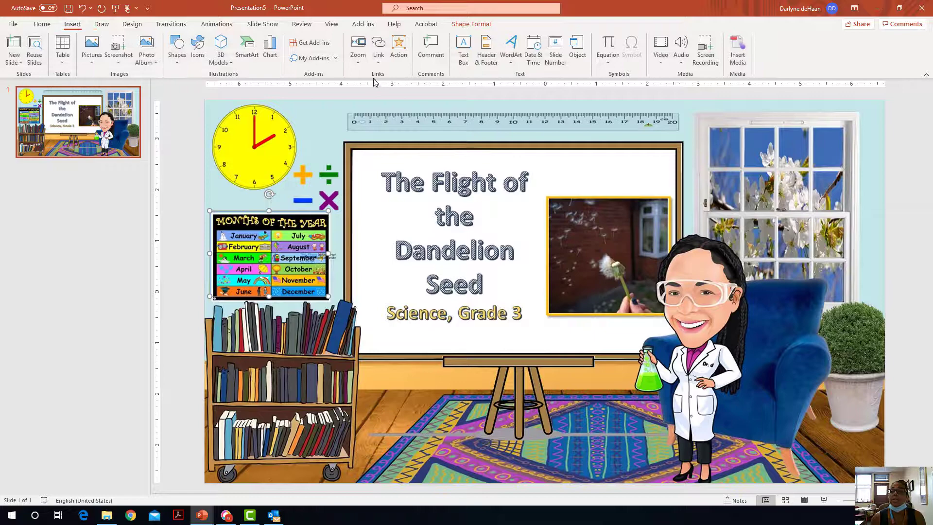
{"action": "left_click", "coordinate": [379, 64]}
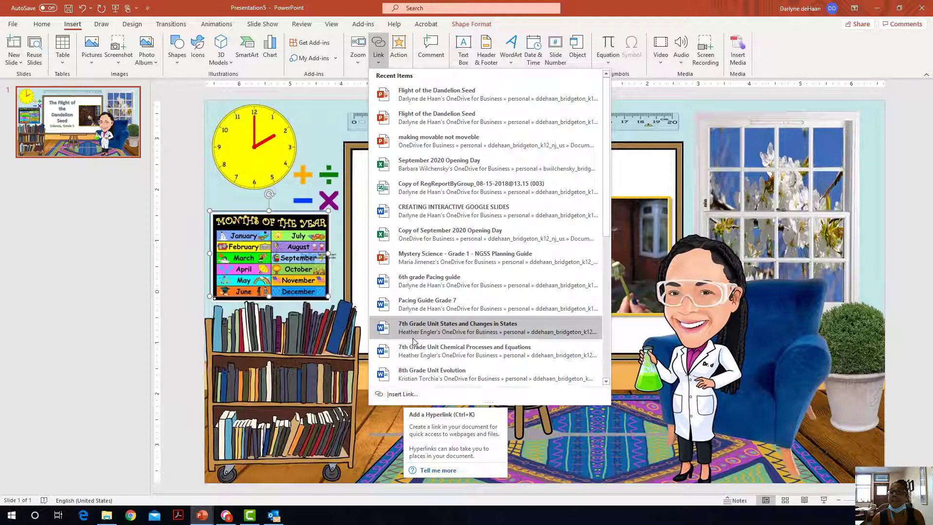
{"action": "left_click", "coordinate": [397, 53]}
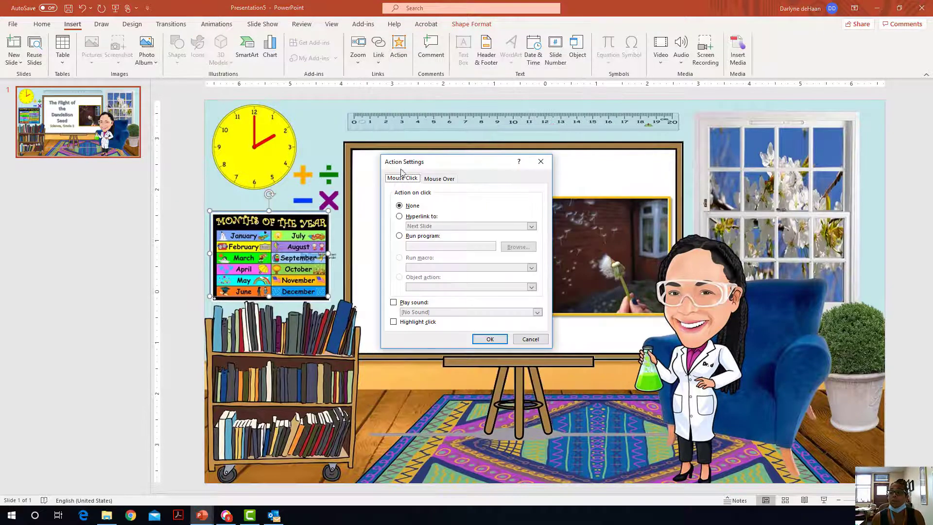
{"action": "left_click", "coordinate": [399, 217]}
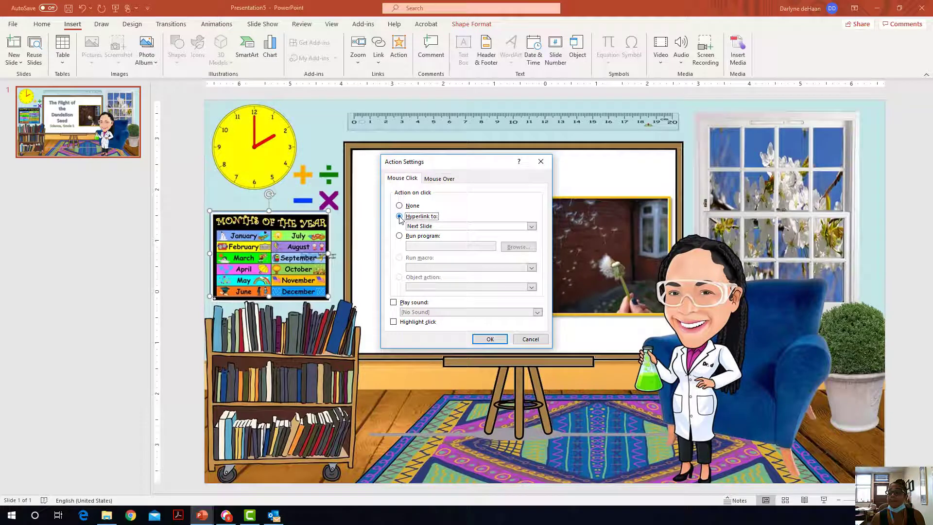
{"action": "left_click", "coordinate": [442, 227]}
{"action": "left_click", "coordinate": [436, 236]}
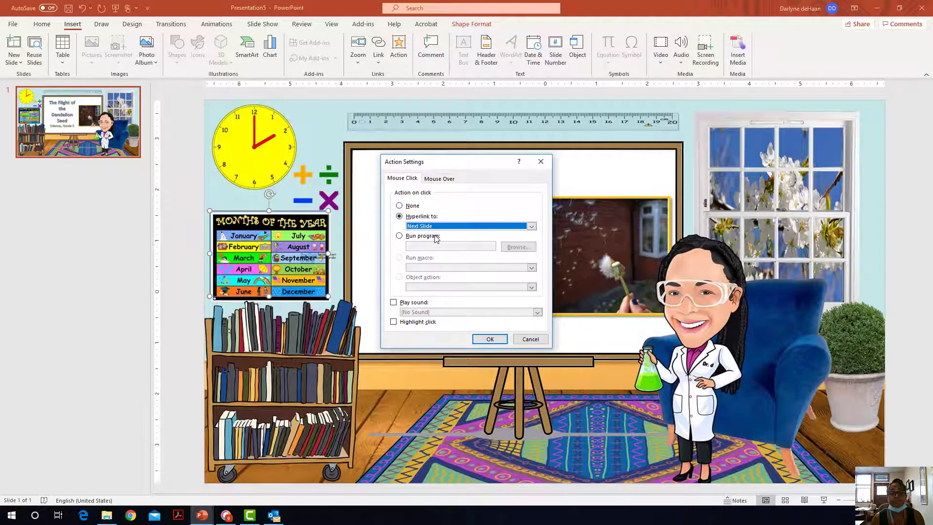
{"action": "left_click", "coordinate": [487, 339]}
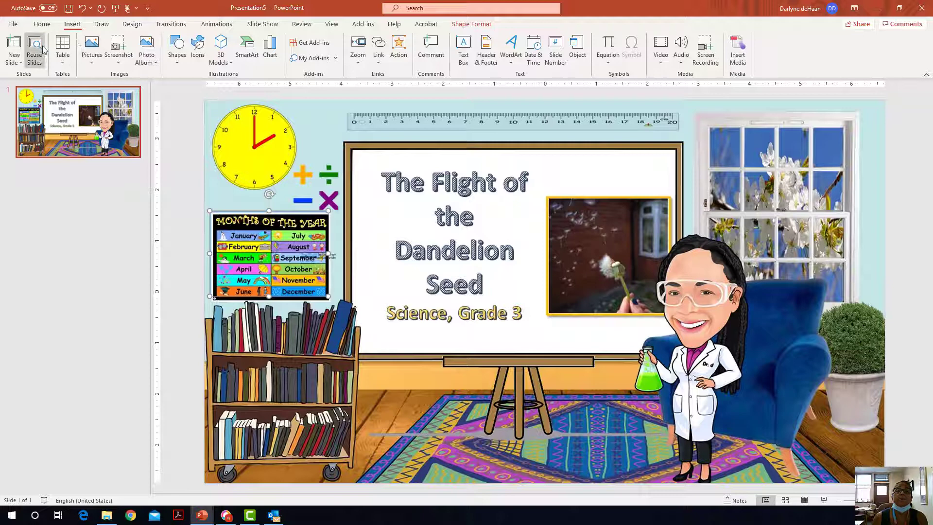
- Add a new slide titled 'Testing slide'
{"action": "left_click", "coordinate": [15, 50]}
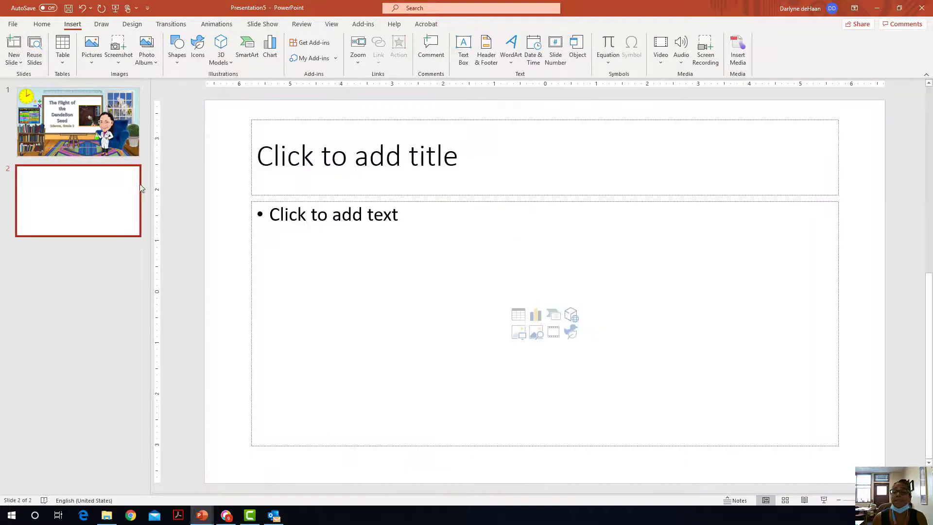
{"action": "left_click", "coordinate": [362, 163]}
{"action": "type", "text": "tes"}
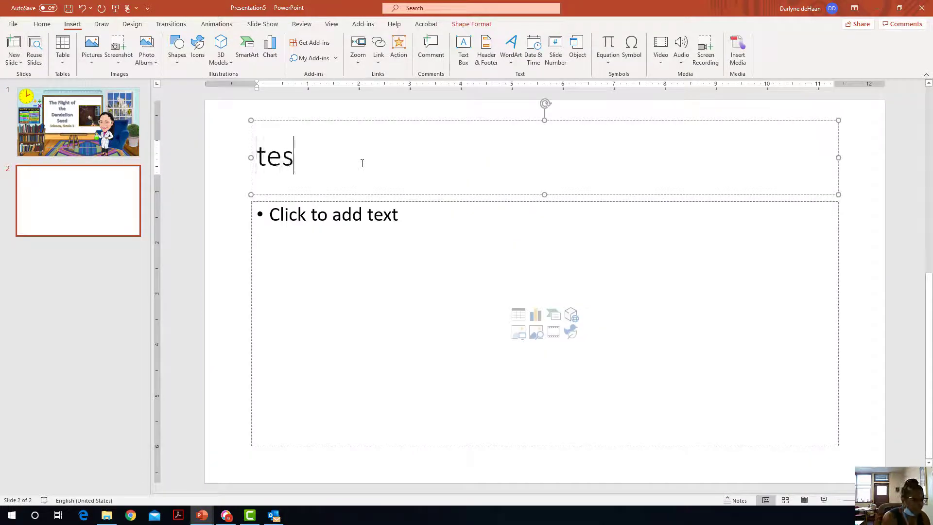
{"action": "type", "text": "ting slied"}
{"action": "key", "text": "BackSpace"}
{"action": "key", "text": "BackSpace"}
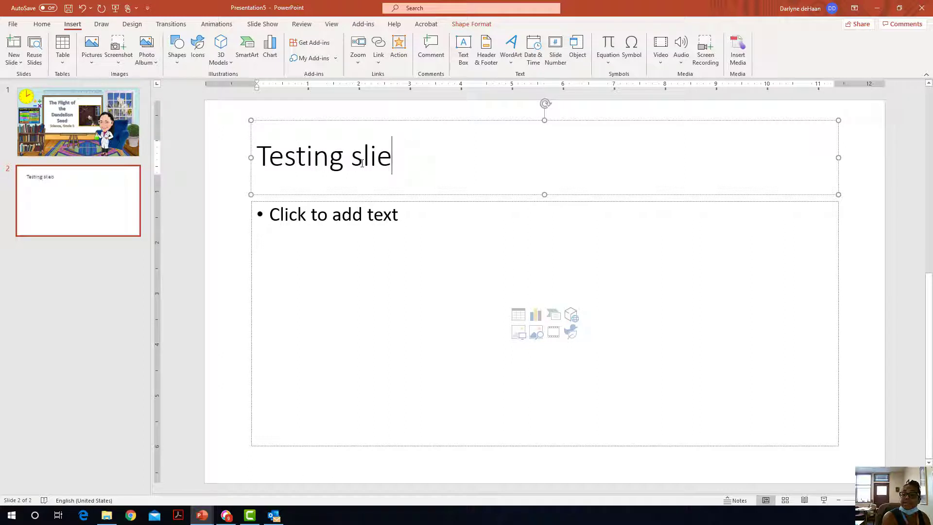
{"action": "type", "text": "de"}
{"action": "left_click", "coordinate": [120, 338]}
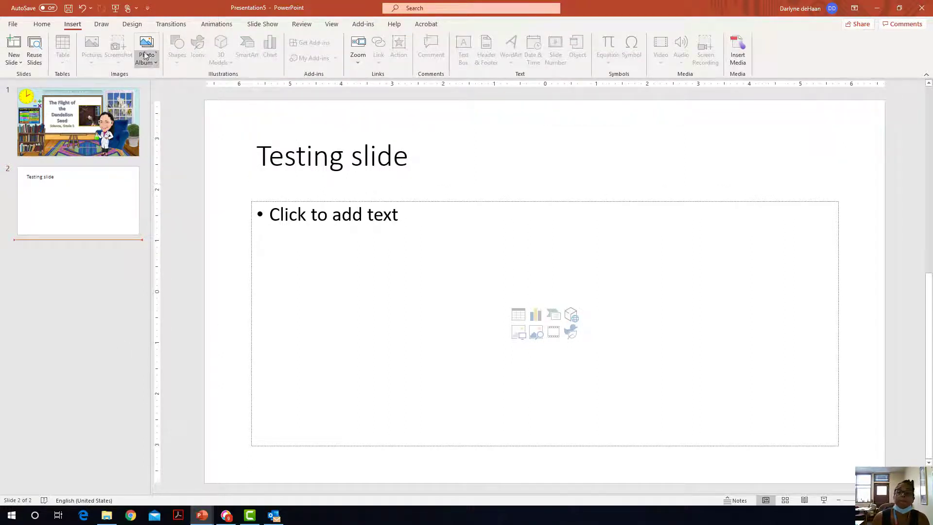
- Run the slideshow from the beginning to test the link, then exit with Esc
{"action": "left_click", "coordinate": [253, 25]}
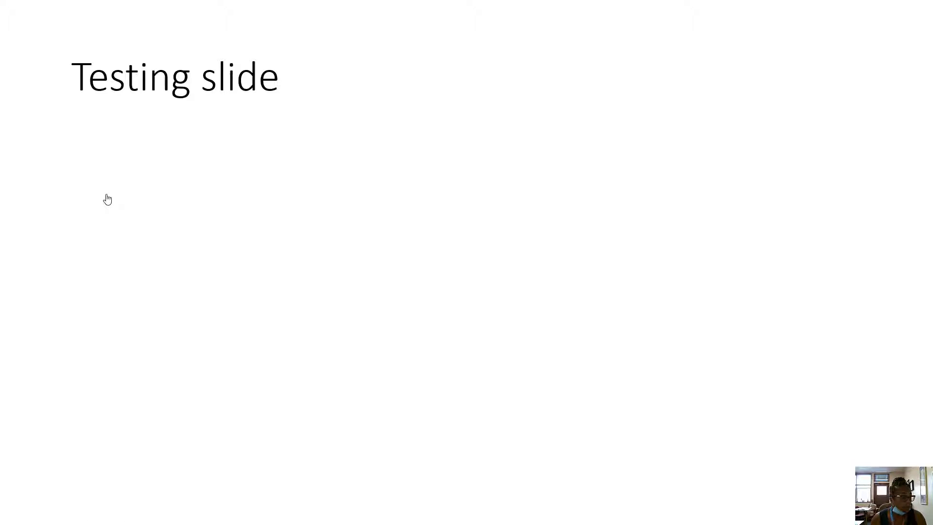
{"action": "key", "text": "Escape"}
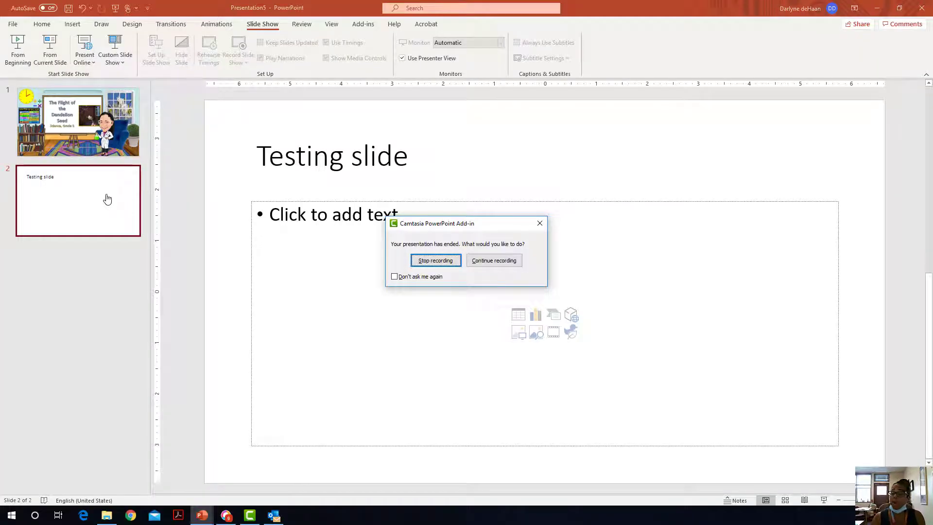
{"action": "left_click", "coordinate": [494, 260]}
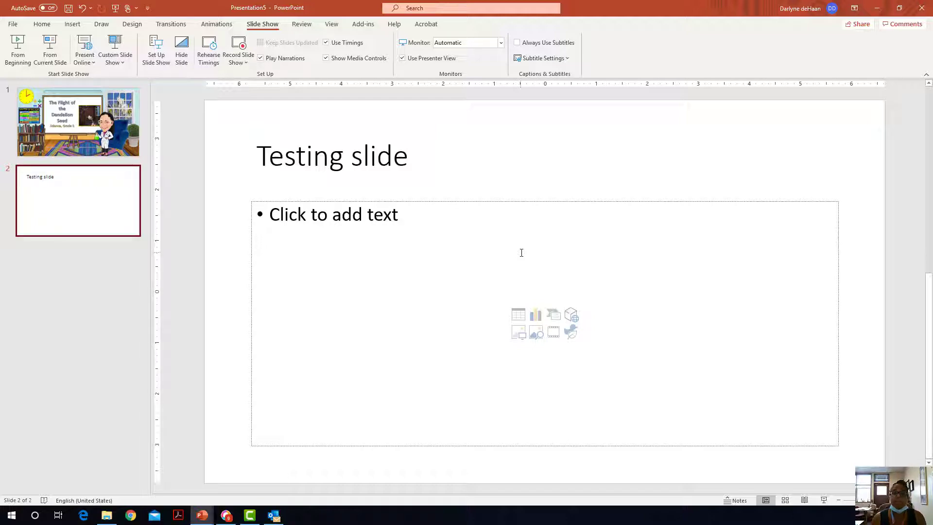
- Select the dandelion classroom slide and duplicate it repeatedly with Ctrl+D
{"action": "left_click", "coordinate": [115, 142]}
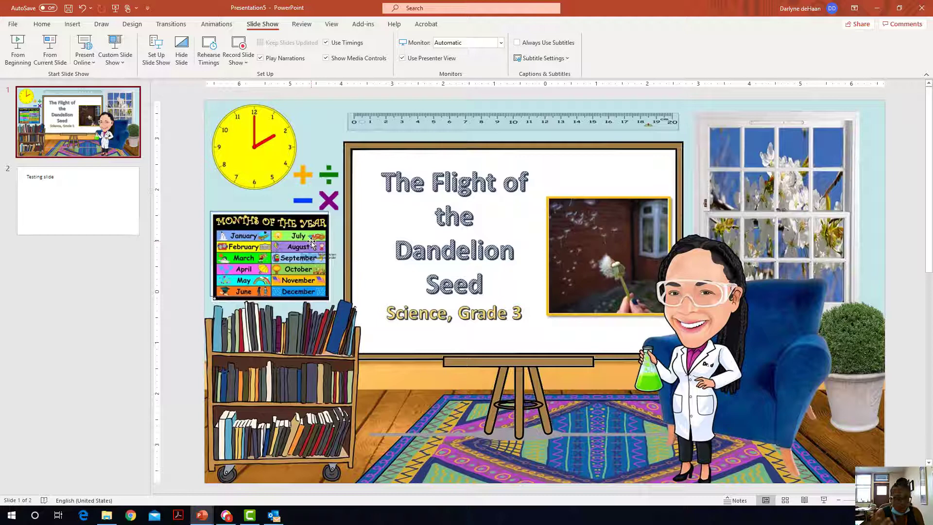
{"action": "key", "text": "ctrl+d"}
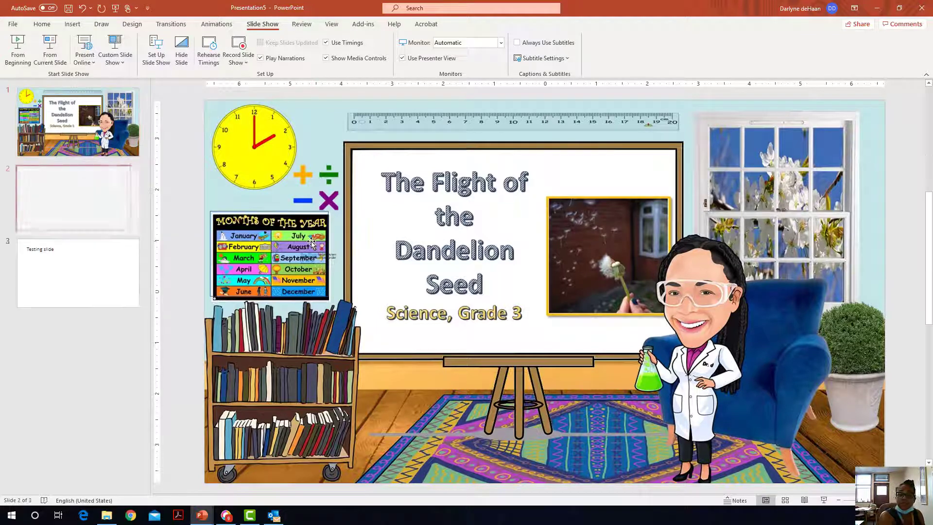
{"action": "key", "text": "ctrl+d"}
{"action": "key", "text": "ctrl+d"}
{"action": "key", "text": "ctrl+d"}
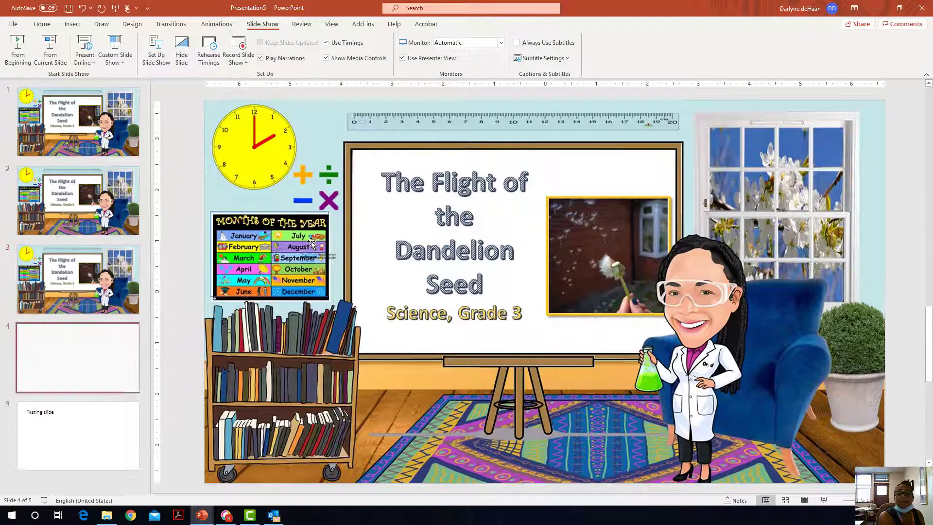
{"action": "key", "text": "ctrl+d"}
{"action": "key", "text": "ctrl+d"}
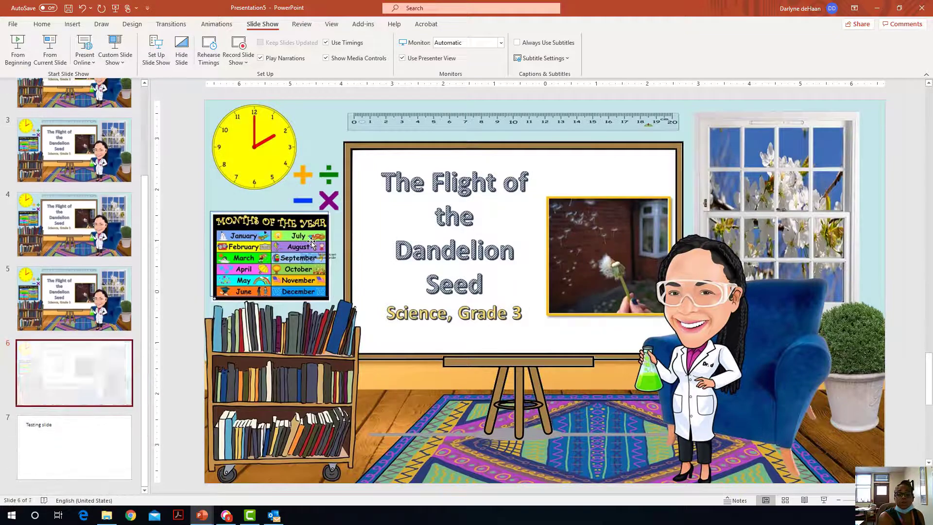
{"action": "key", "text": "ctrl+d"}
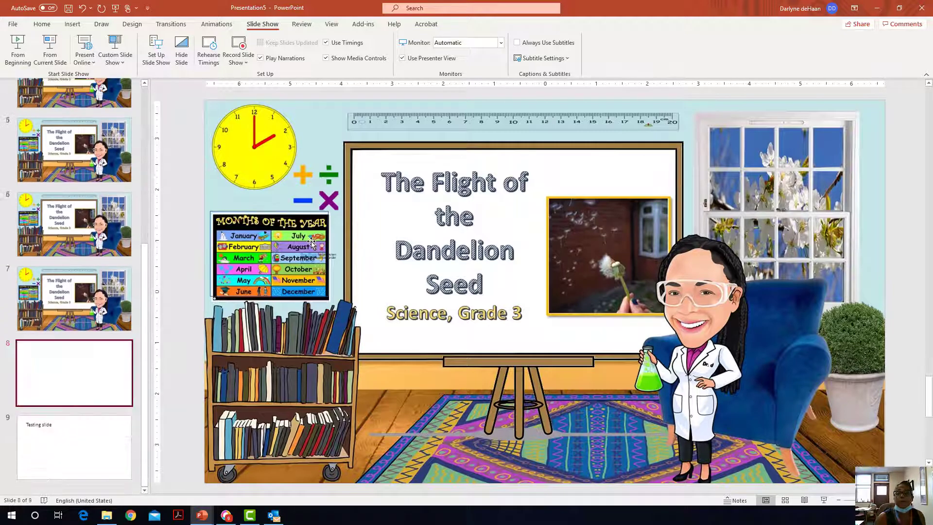